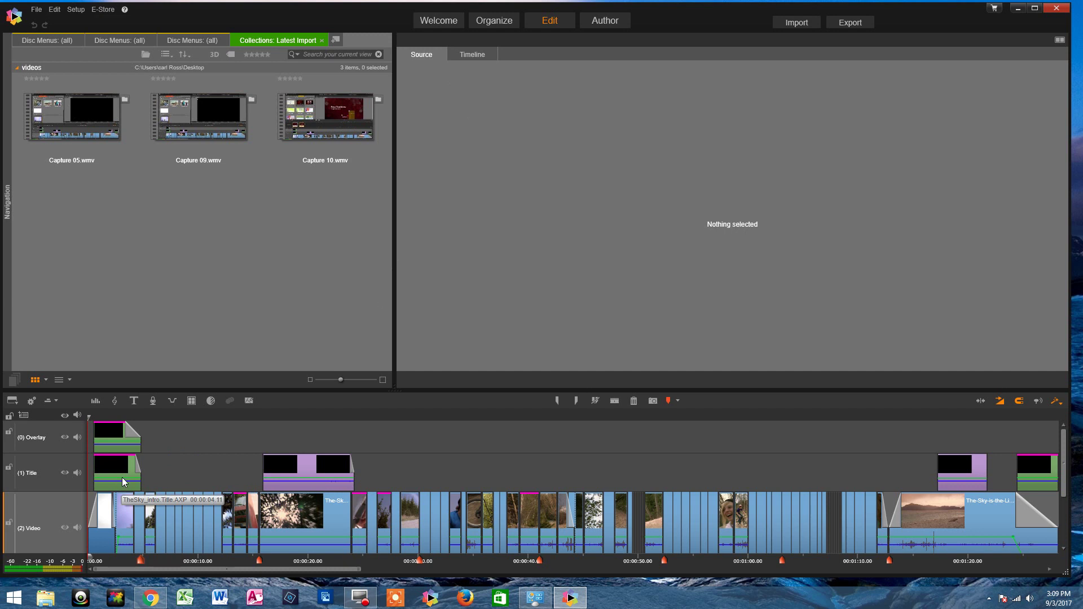
# - Show the timeline toolbar's tool list, with Audio Mixer and every other tool still checked
pyautogui.click(12, 403)
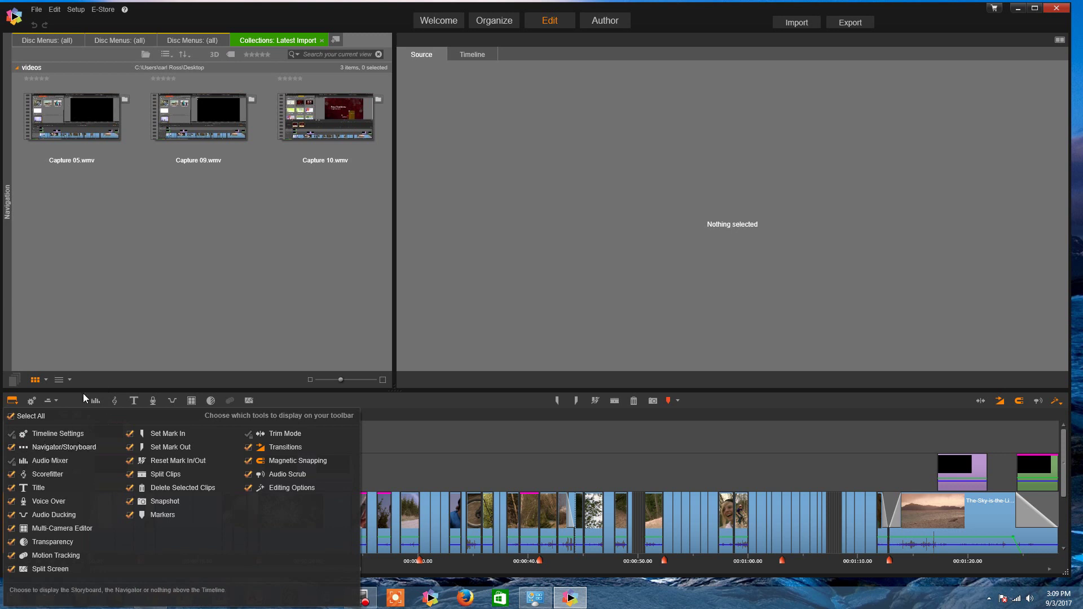
# - Dismiss the toolbar tool list, leaving the timeline tracks without audio mixer volume controls
pyautogui.click(102, 382)
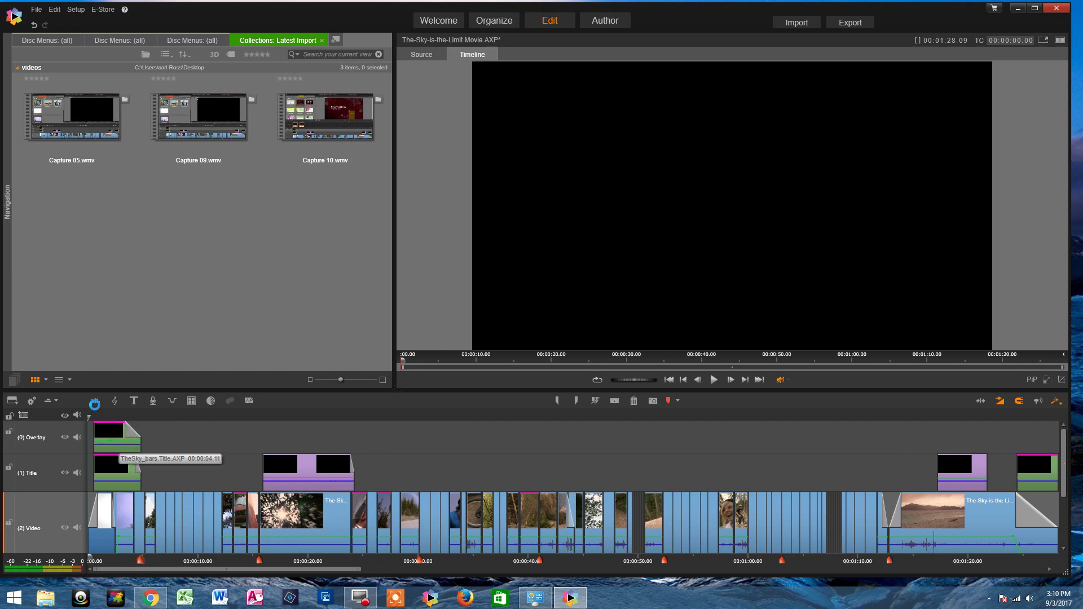
# - Select the opening overlay clip, then move the playhead to about 01:19 to show the beach collage
pyautogui.click(123, 431)
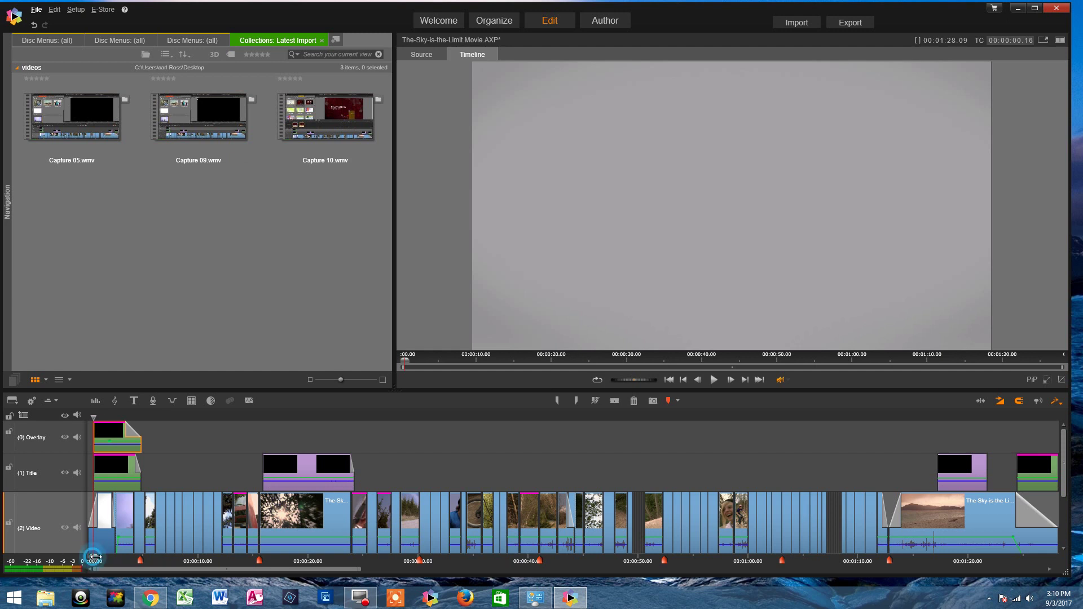
pyautogui.moveTo(94, 562); pyautogui.dragTo(685, 561)
pyautogui.click(963, 561)
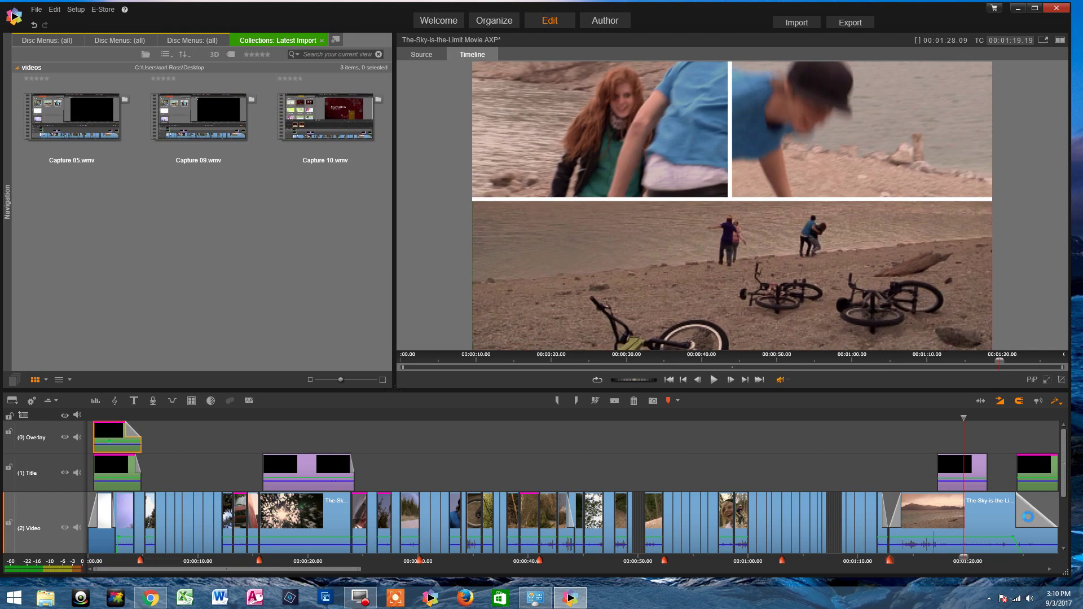
pyautogui.scroll(2, 965, 518)
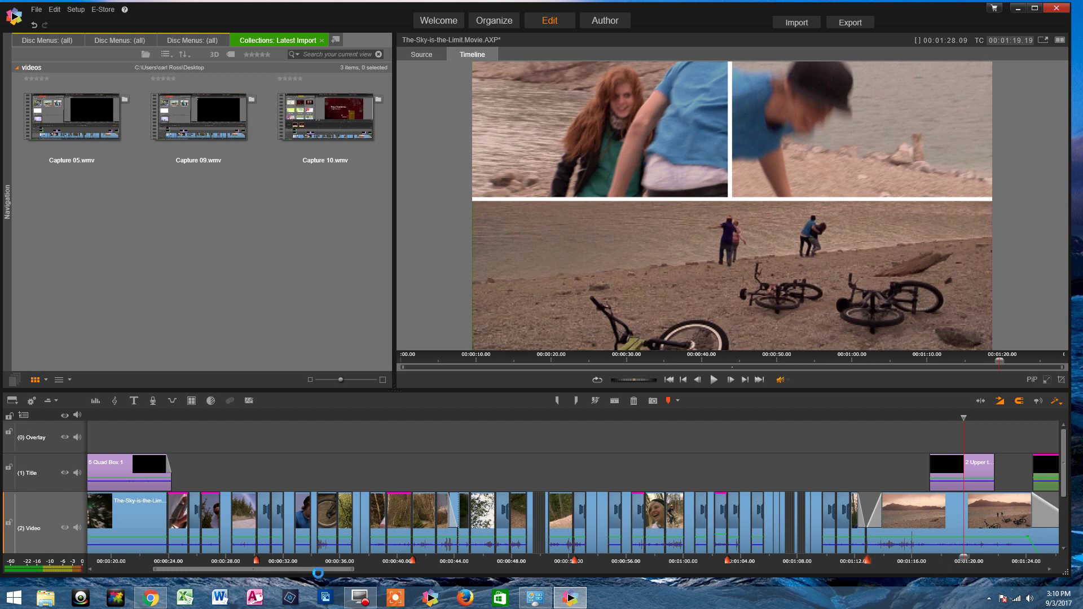
pyautogui.scroll(3, 318, 573)
pyautogui.moveTo(319, 572)
pyautogui.mouseDown()
pyautogui.moveTo(447, 585)
pyautogui.moveTo(276, 577)
pyautogui.mouseUp()
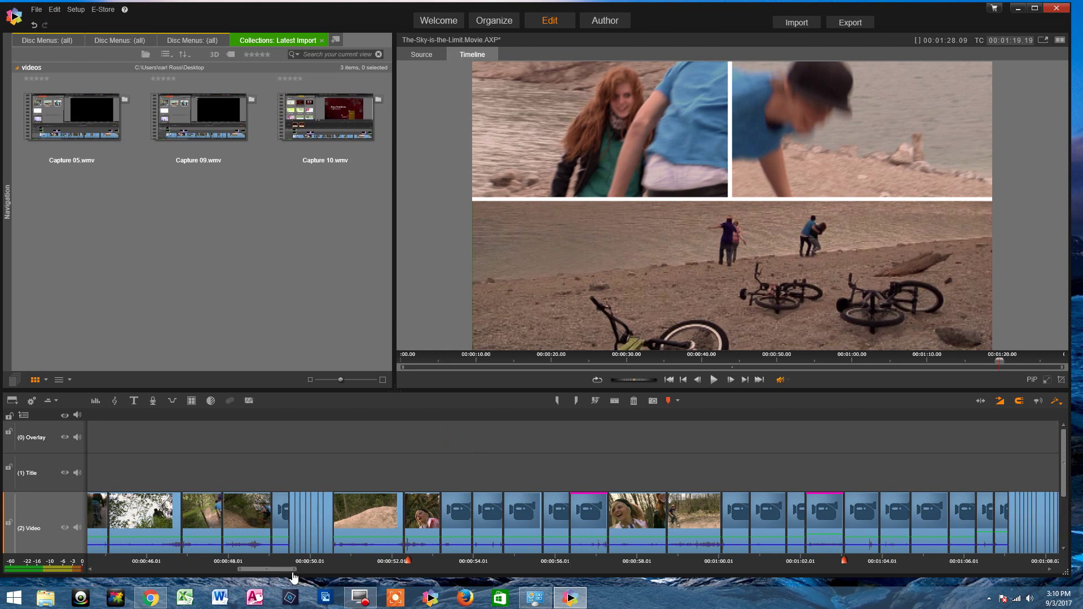
pyautogui.scroll(-3, 376, 563)
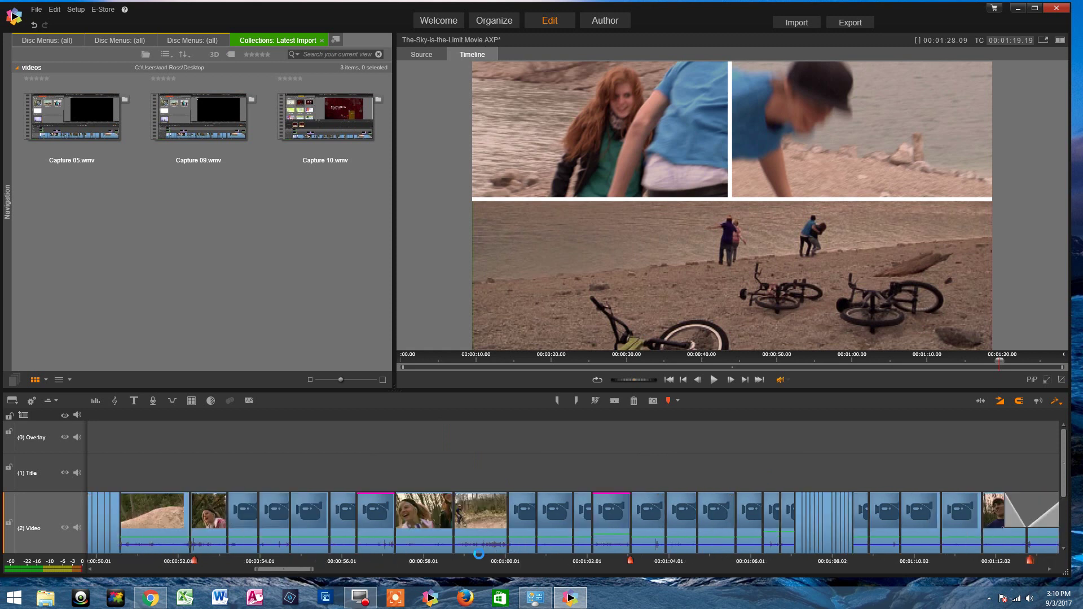
pyautogui.scroll(2, 479, 558)
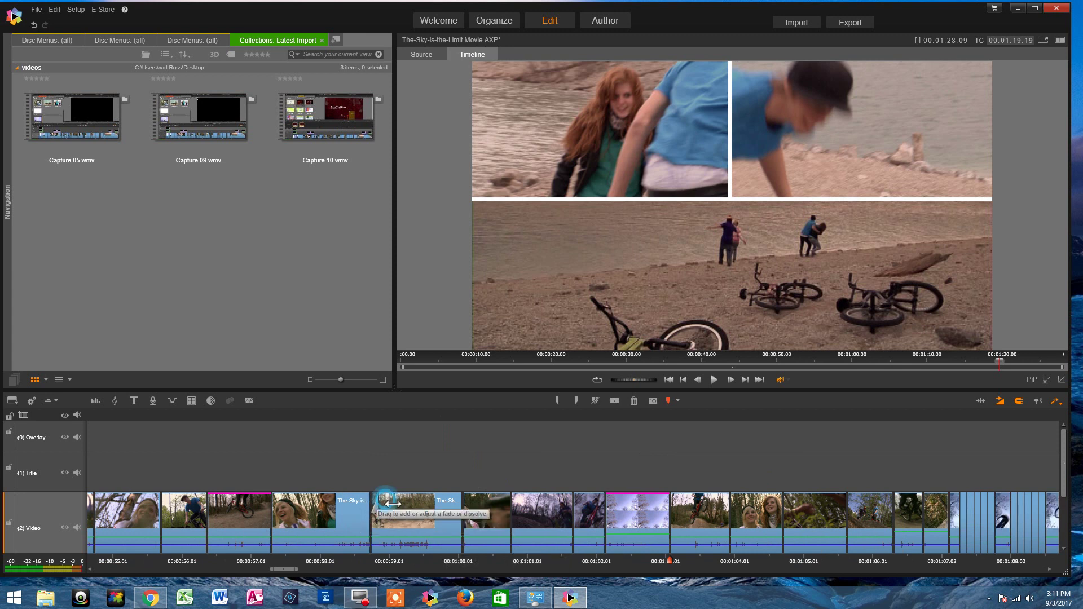
# - Add a dissolve at the start of the short clip near 00:59
pyautogui.click(395, 499)
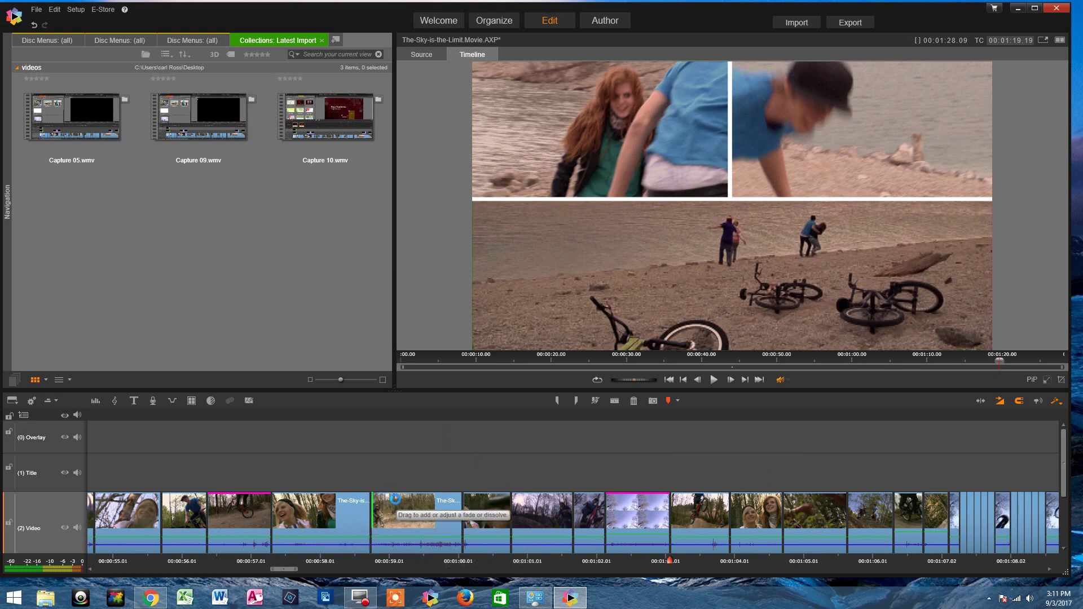
pyautogui.moveTo(396, 499); pyautogui.dragTo(408, 501)
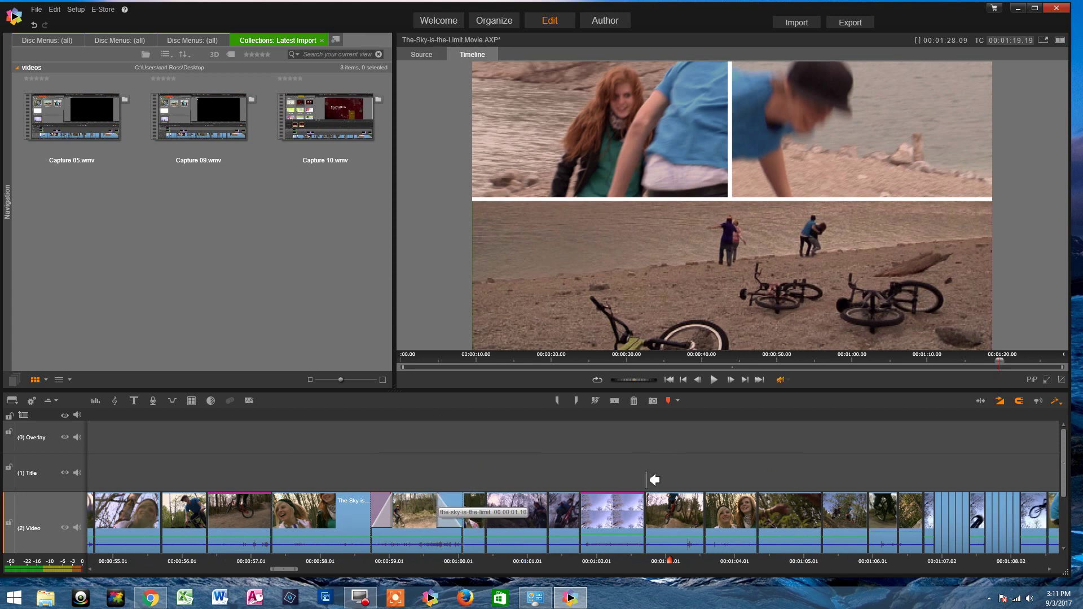
# - Switch editing mode, stretch the clip-boundary transition to about 00.18, then undo that resize
pyautogui.click(1061, 407)
pyautogui.click(1061, 427)
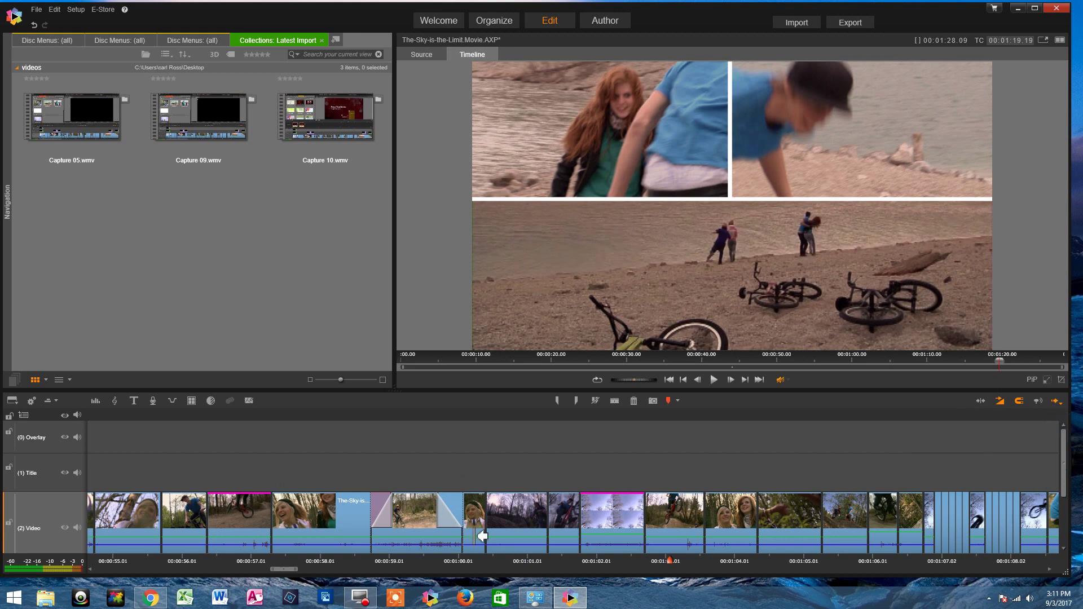
pyautogui.moveTo(475, 531); pyautogui.dragTo(437, 529)
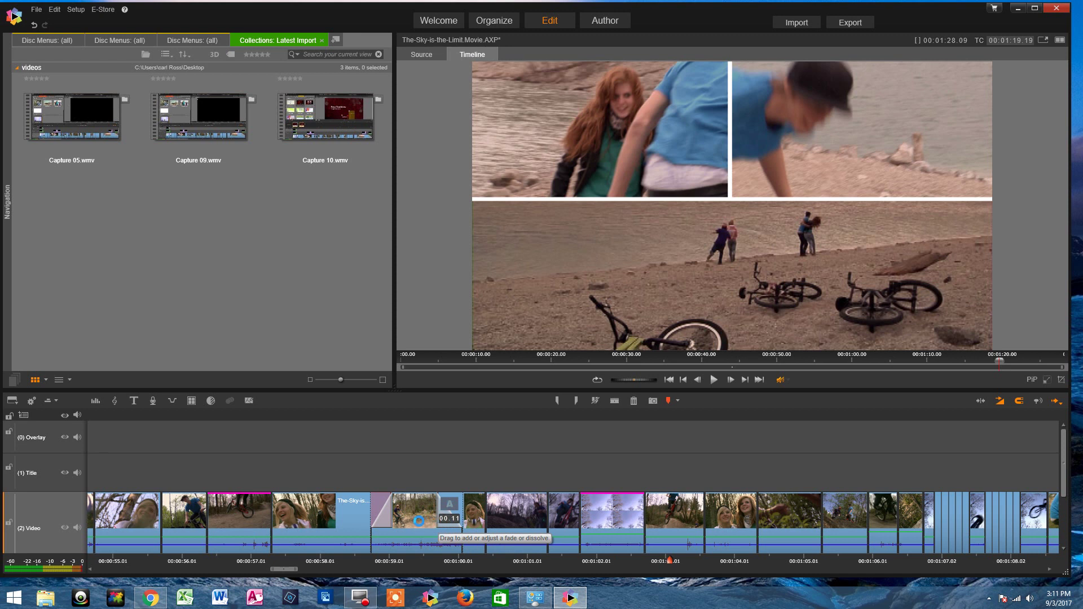
pyautogui.moveTo(418, 520); pyautogui.dragTo(423, 524)
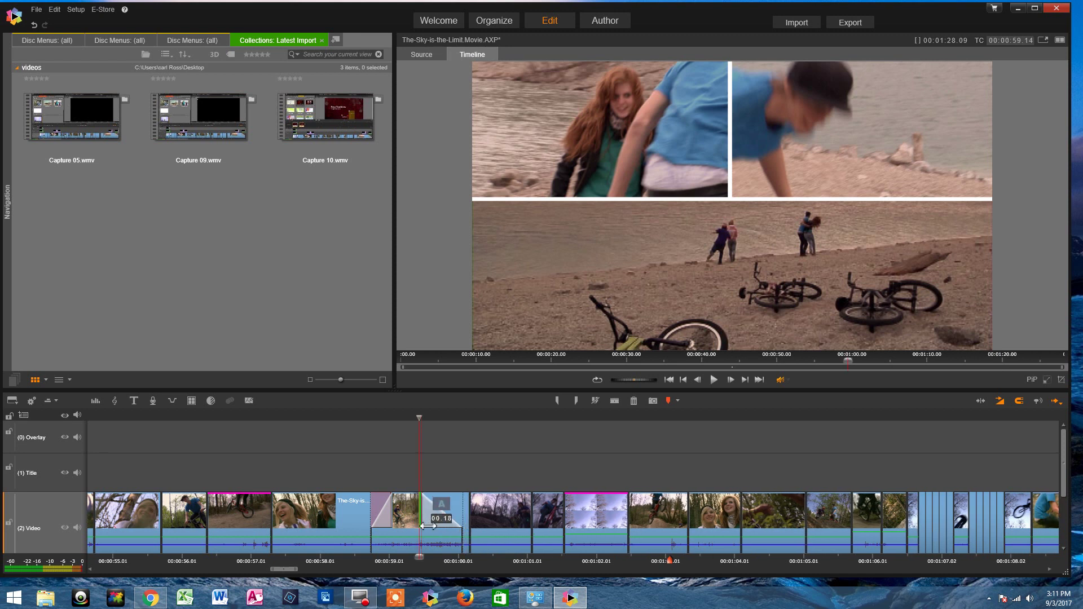
pyautogui.moveTo(422, 525); pyautogui.dragTo(463, 522)
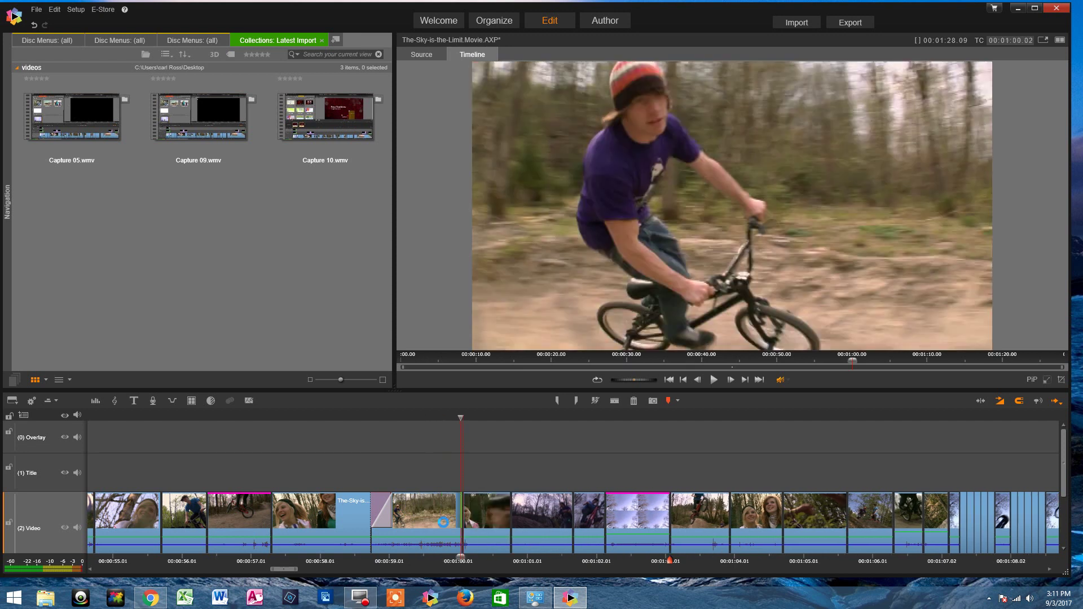
pyautogui.hotkey('ctrl', 'z')
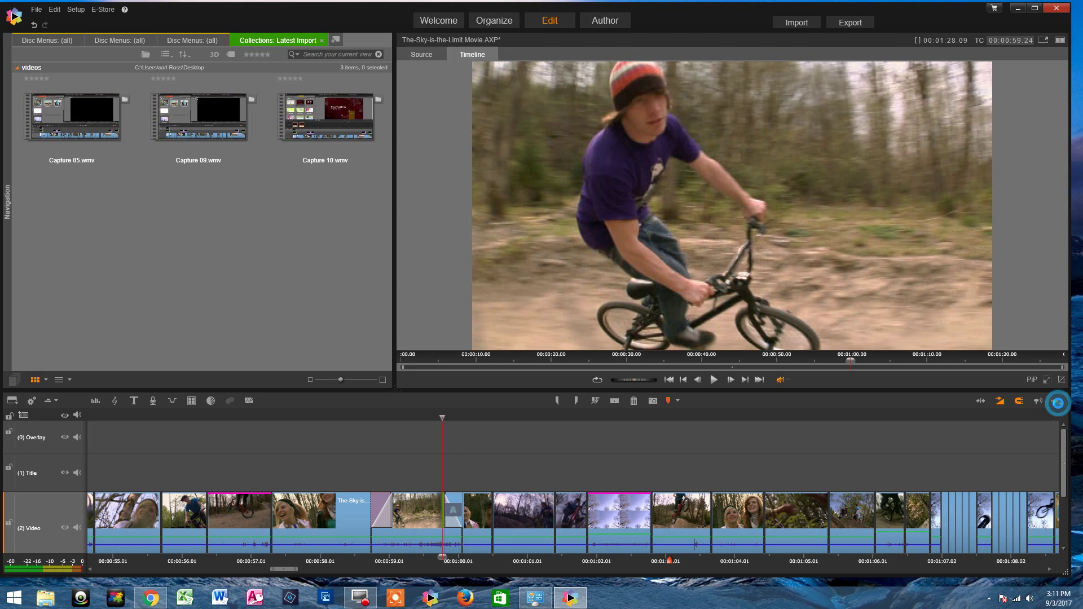